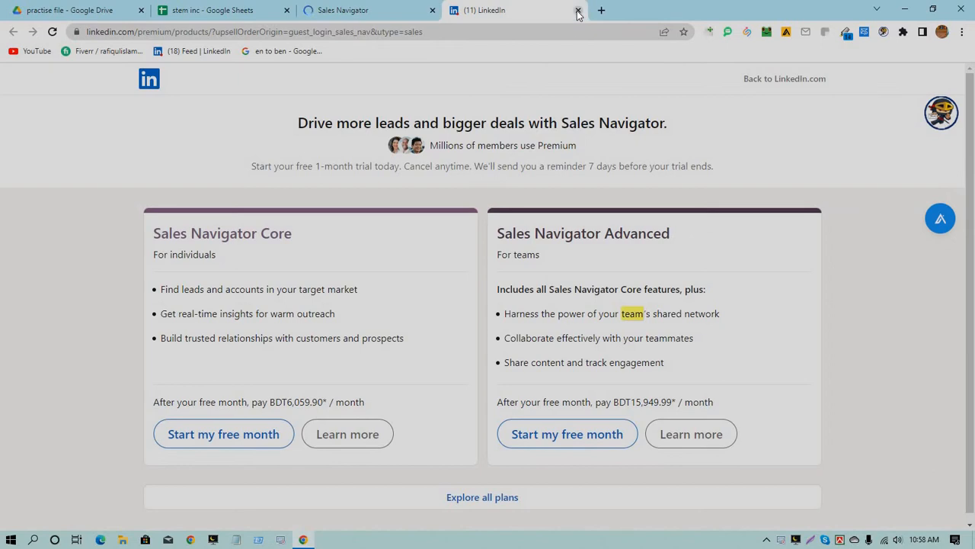
Close both LinkedIn Sales Navigator tabs and return to the stem inc spreadsheet
click(578, 13)
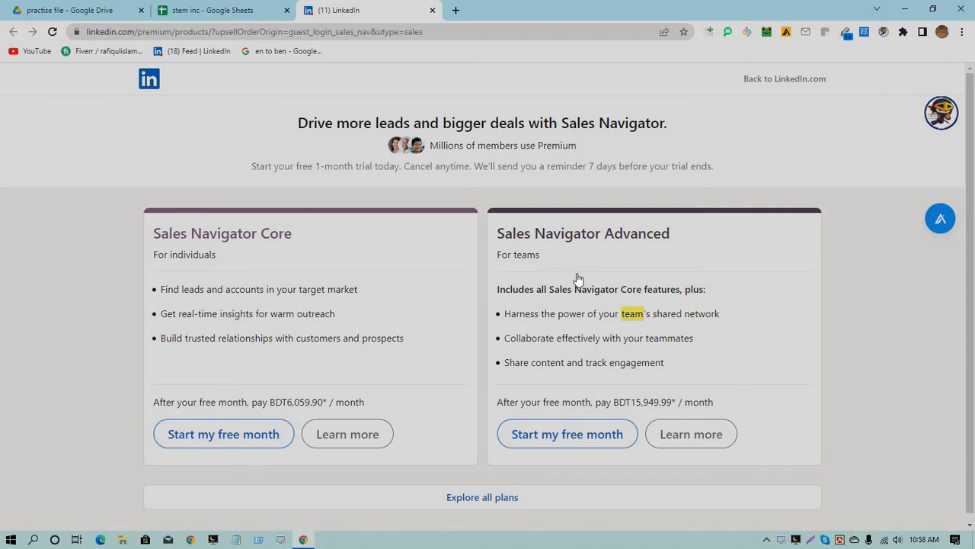
click(430, 13)
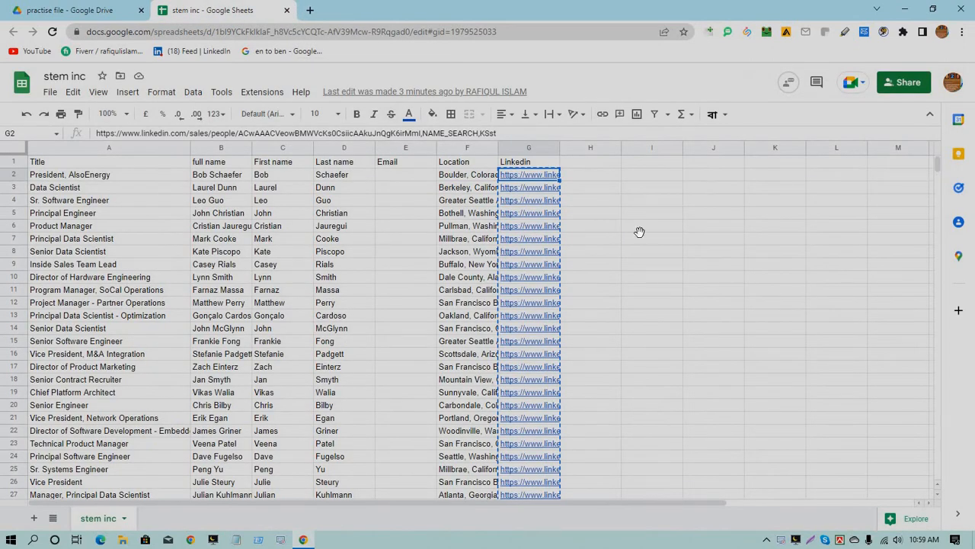
click(640, 234)
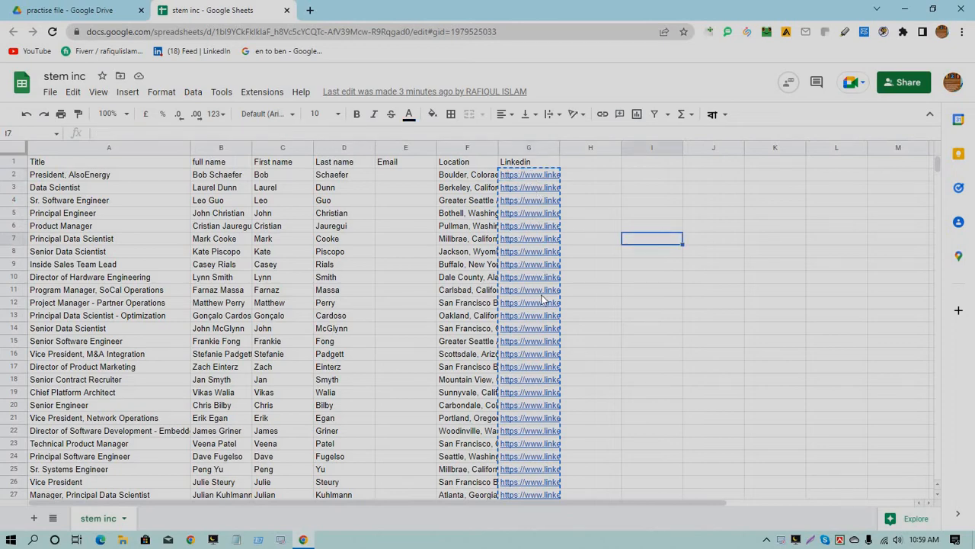
Copy all the profile links in the Linkedin column, cells G2:G55
drag(530, 175, 537, 355)
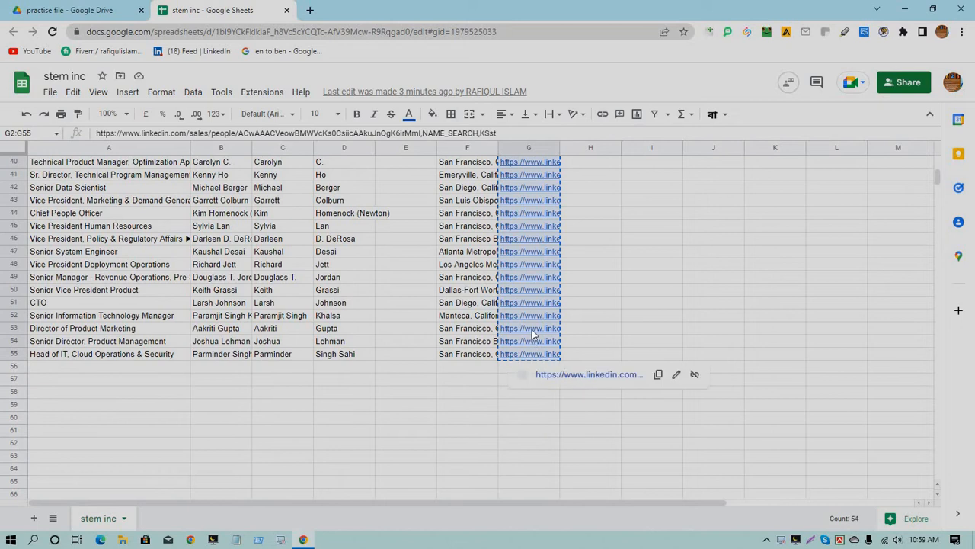
right_click(536, 189)
click(562, 222)
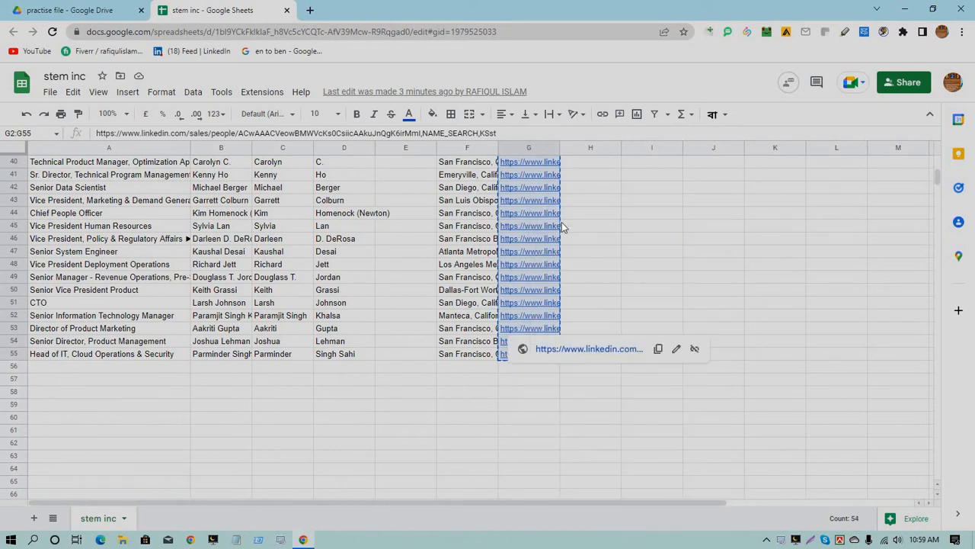
Switch to Excel through the Office app, create a blank workbook and maximize its window
click(33, 539)
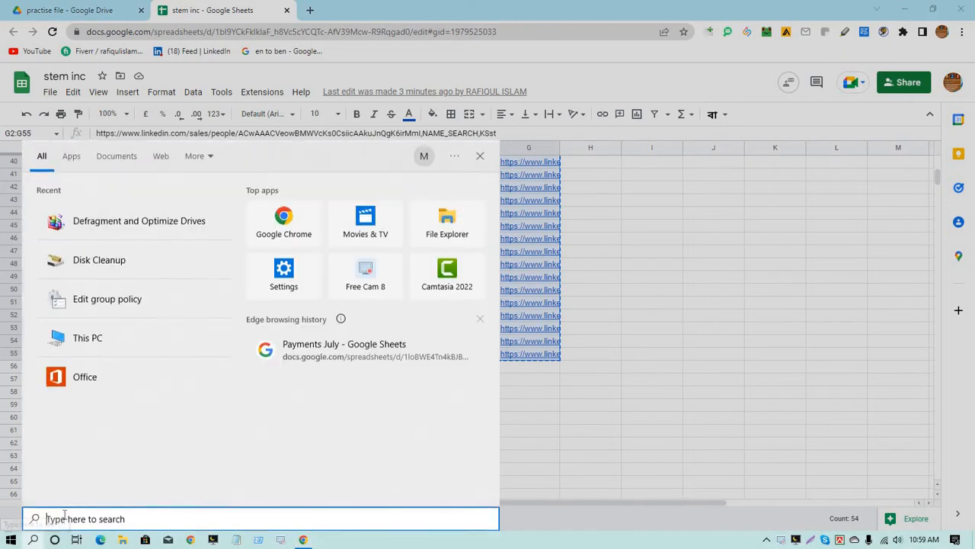
click(74, 384)
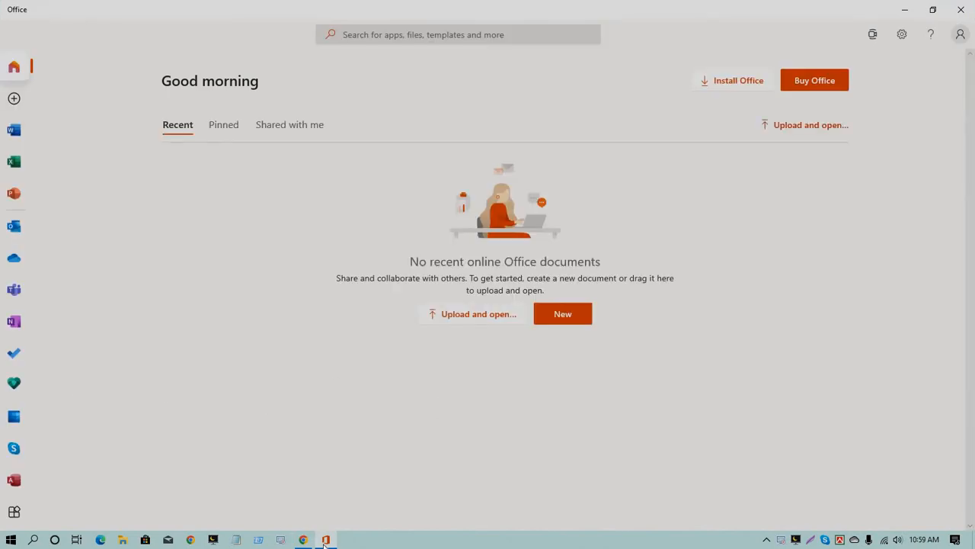
click(14, 164)
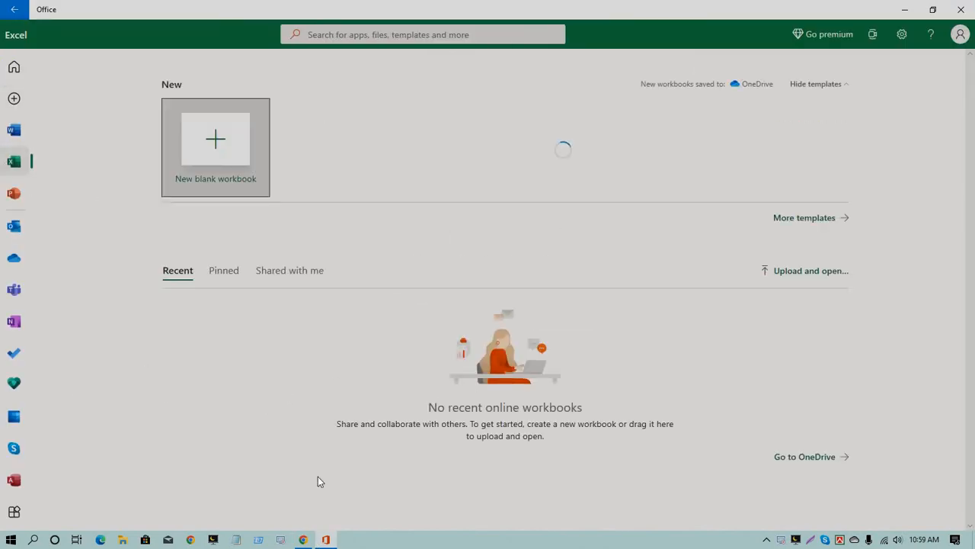
click(210, 142)
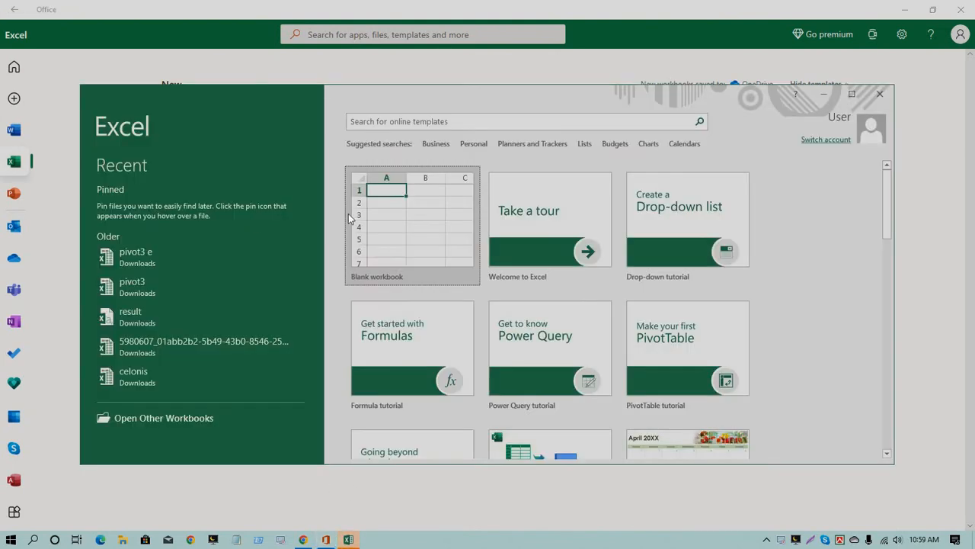
click(371, 193)
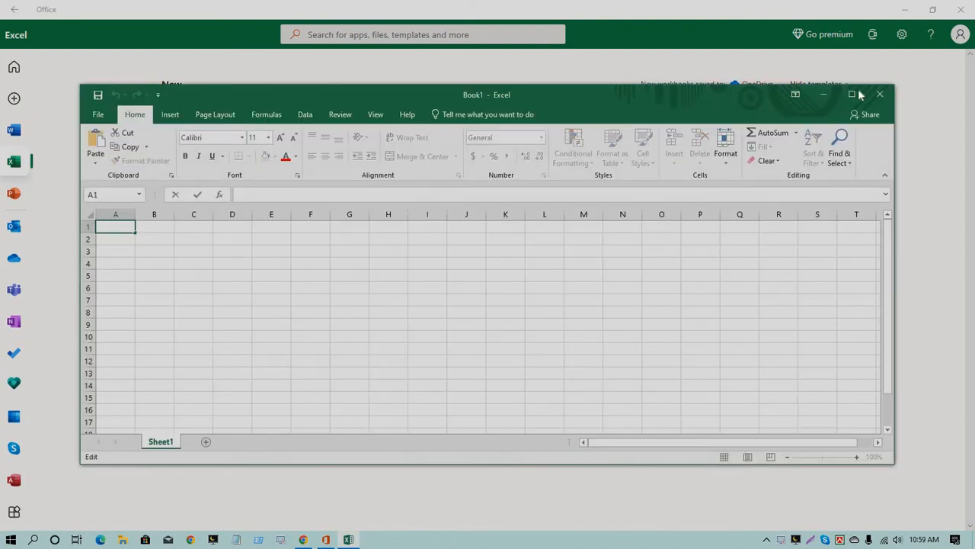
click(854, 91)
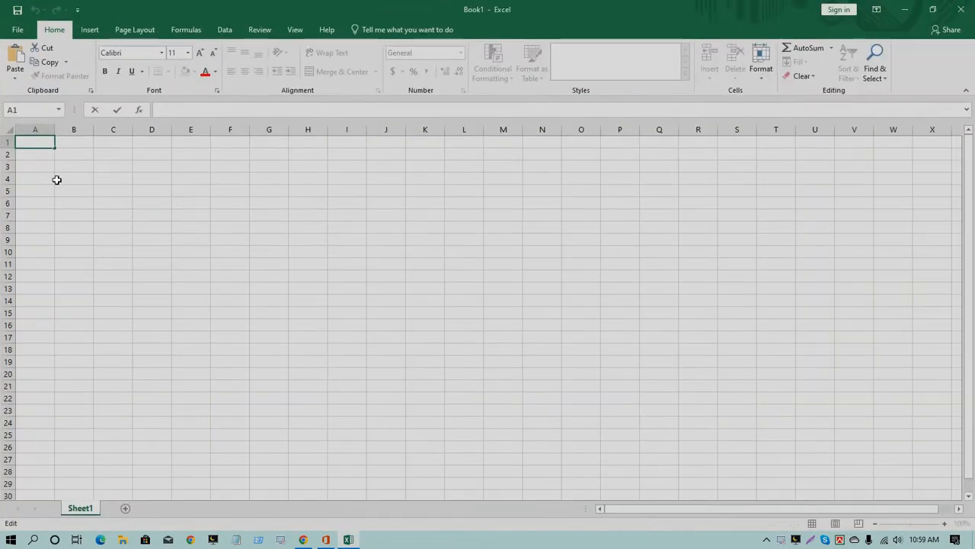
right_click(41, 141)
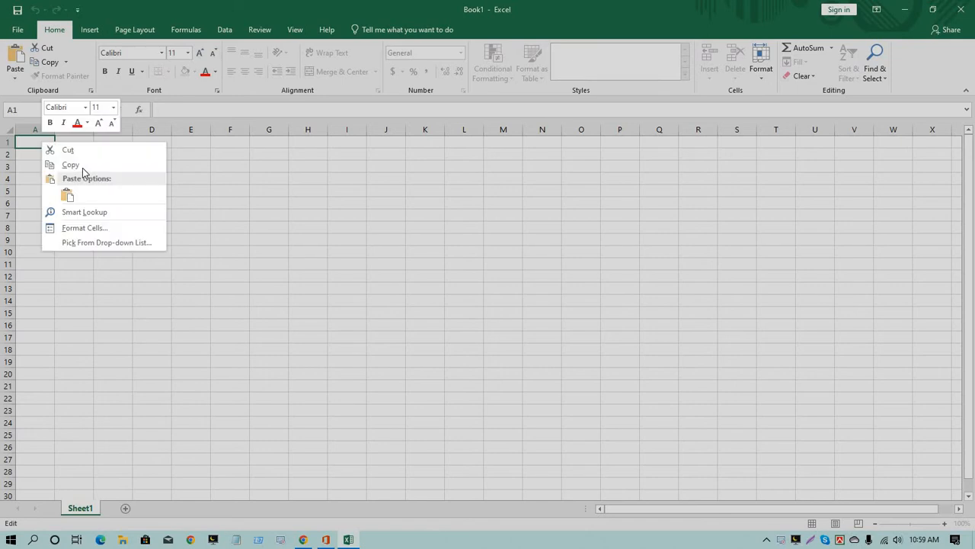
click(82, 167)
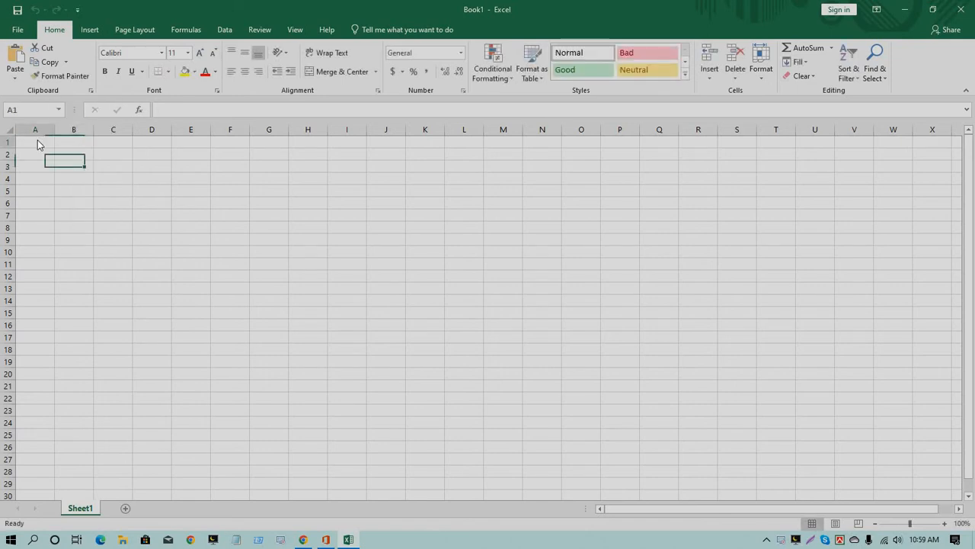
right_click(38, 140)
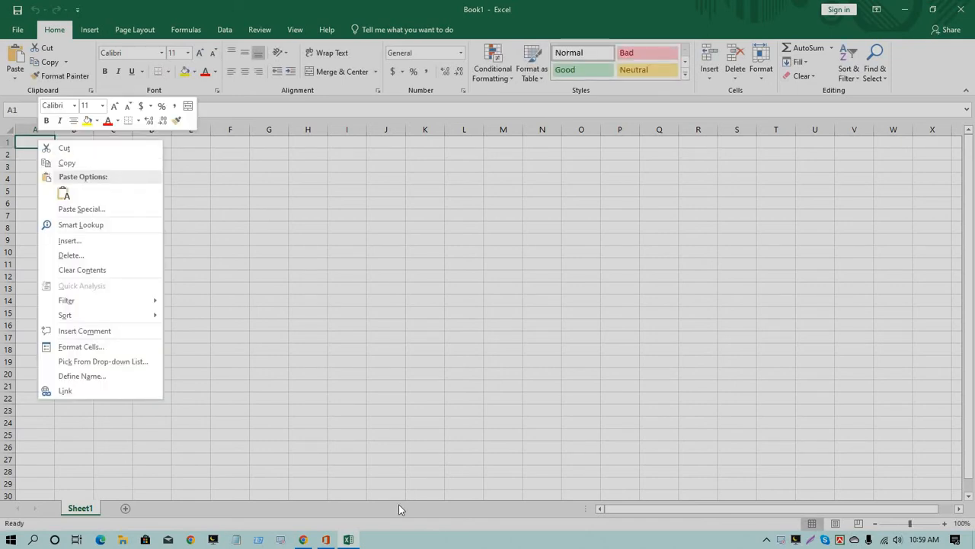
Copy the links in G2:G55 again from the stem inc Google Sheet and paste them into Excel at A1, matching the destination formatting
click(303, 539)
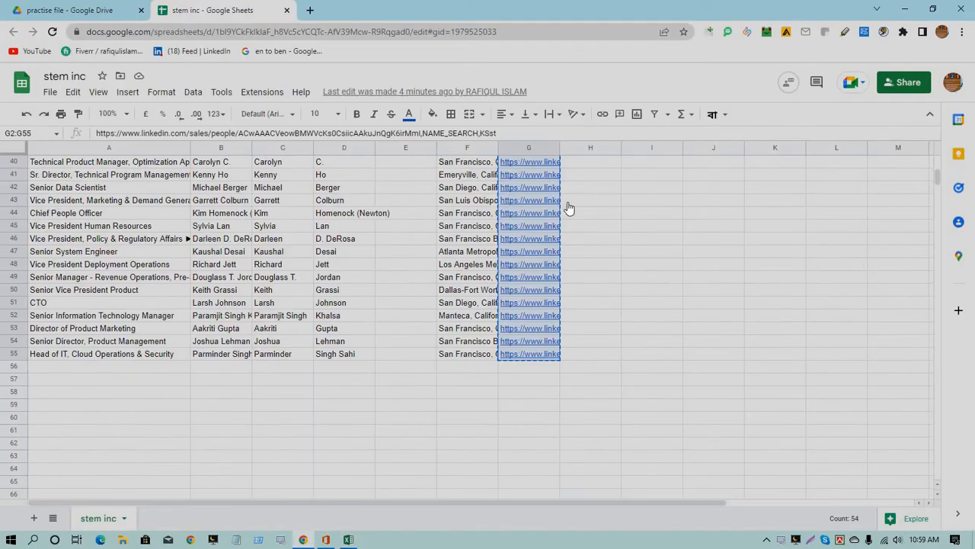
right_click(510, 199)
click(349, 540)
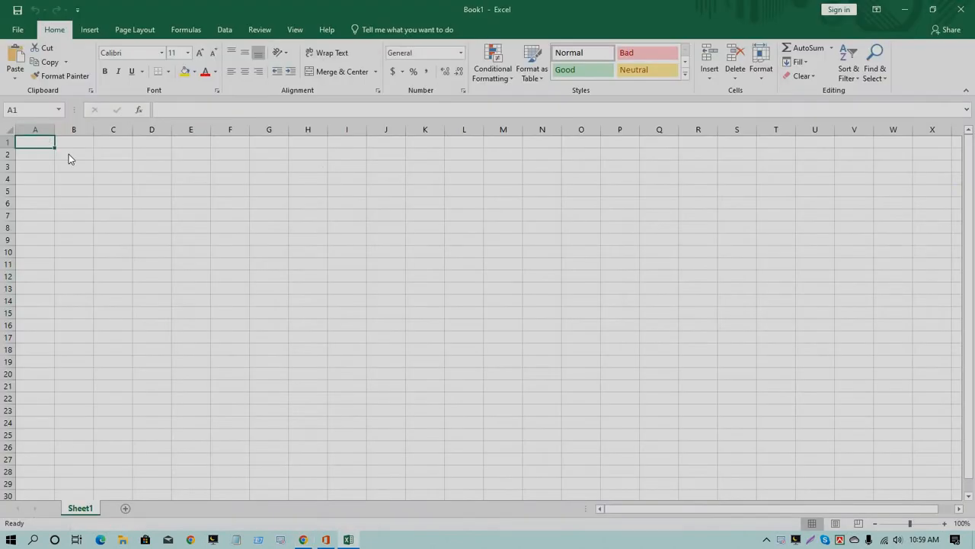
right_click(38, 142)
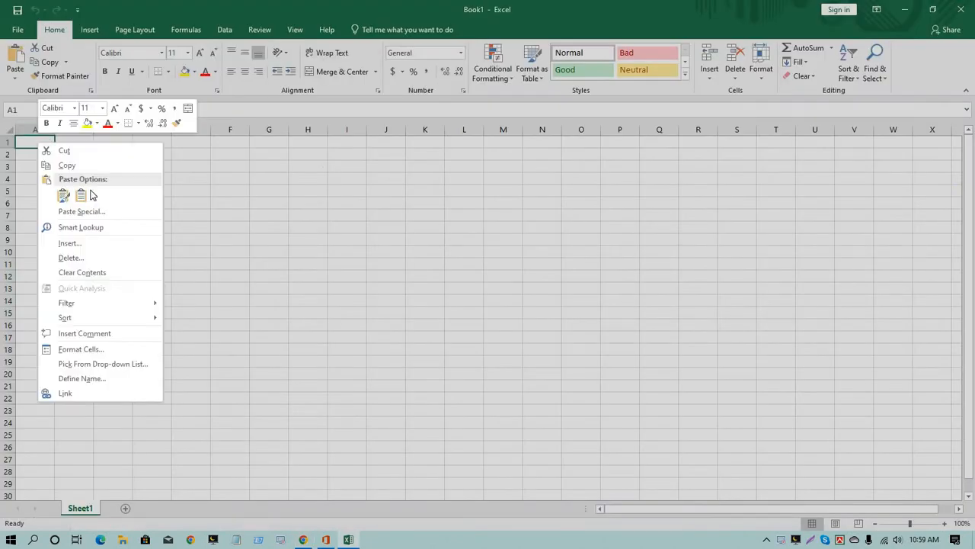
key(m)
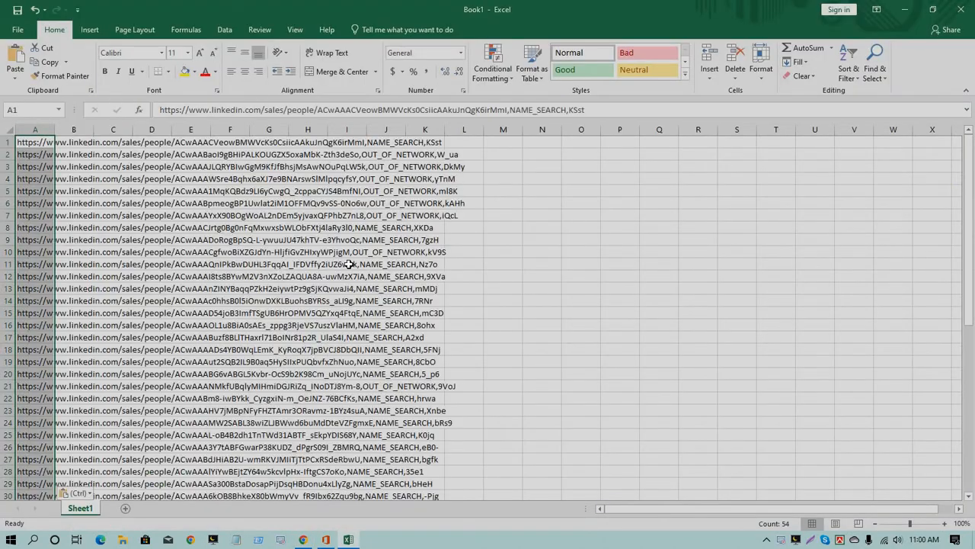
Try to replace every "sales/pople" with "in" in the pasted links
click(877, 65)
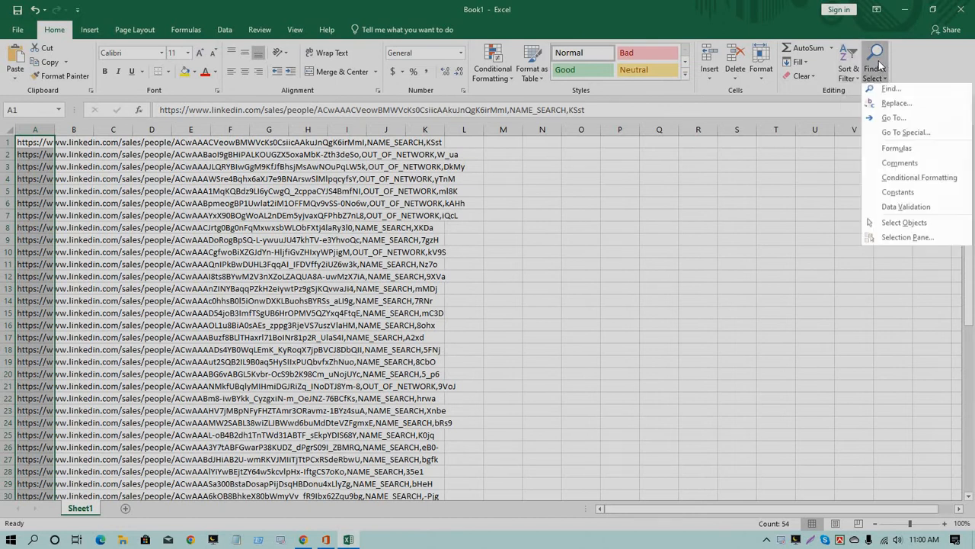
click(906, 109)
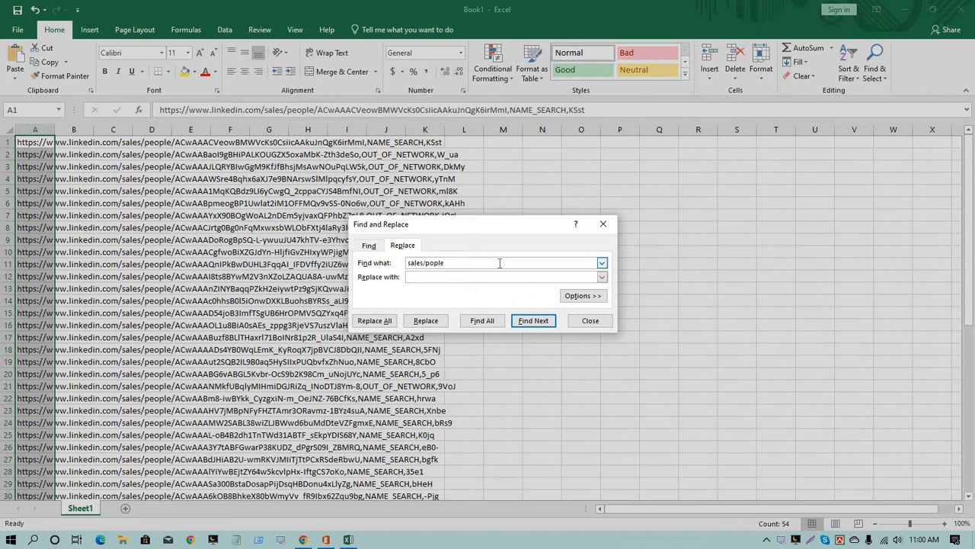
click(429, 277)
click(373, 322)
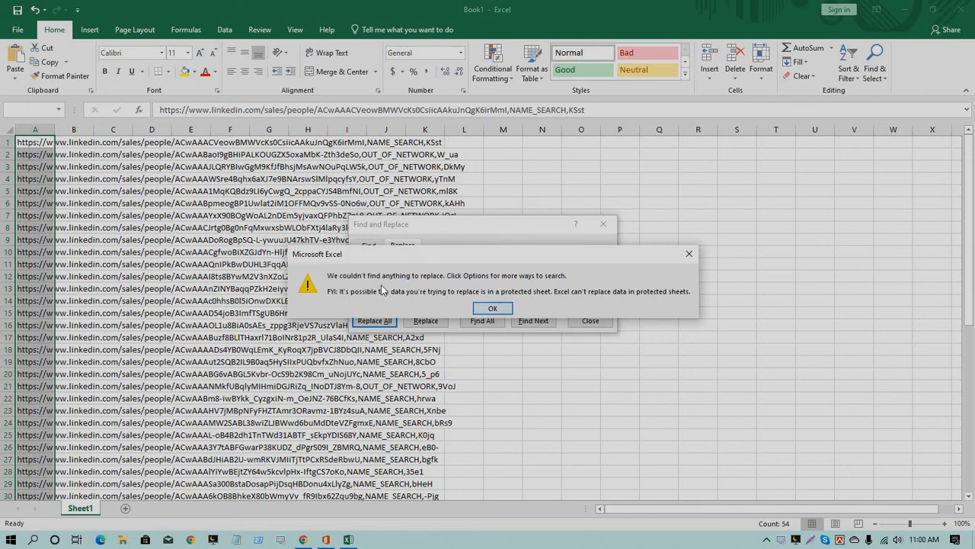
click(495, 309)
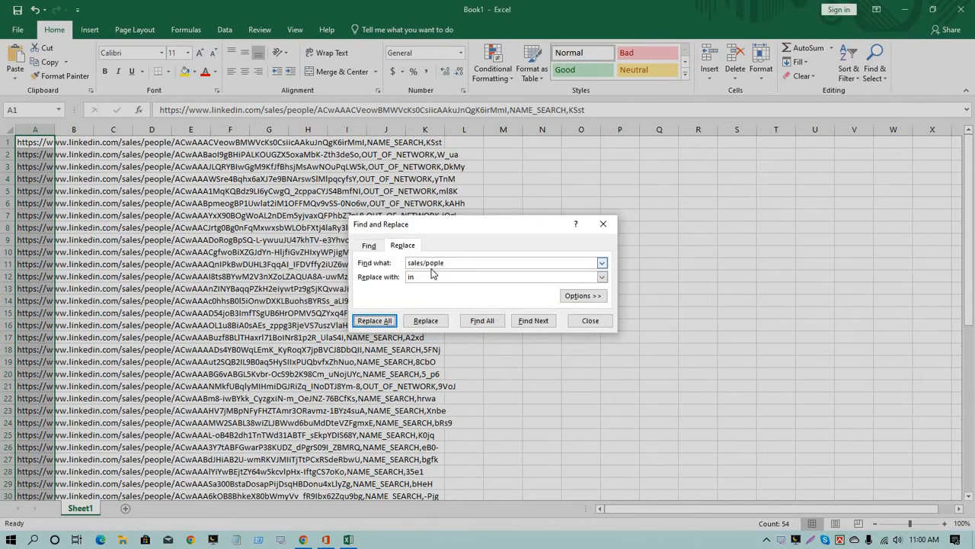
Correct the search text to "sales/people" and replace all its occurrences in column A with "in"
click(448, 263)
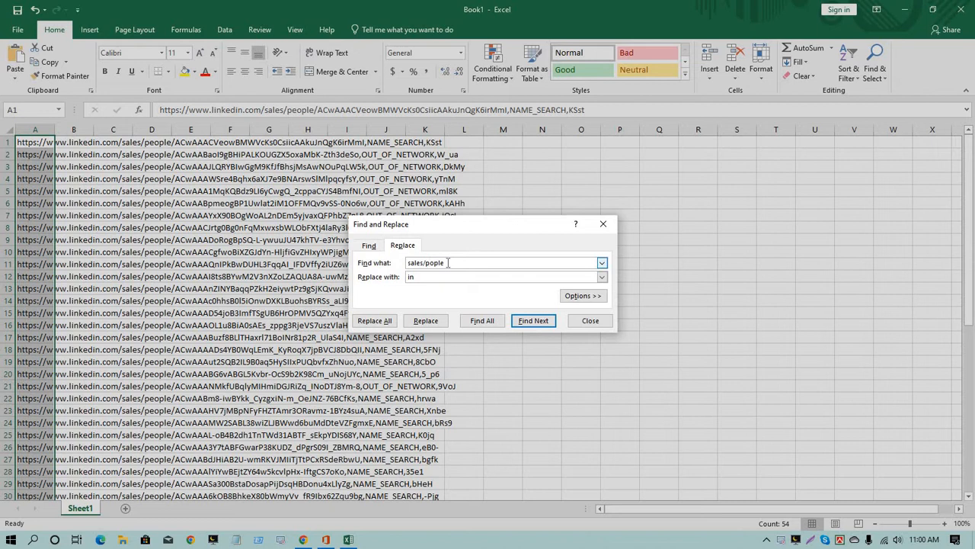
click(432, 263)
text(e)
click(431, 278)
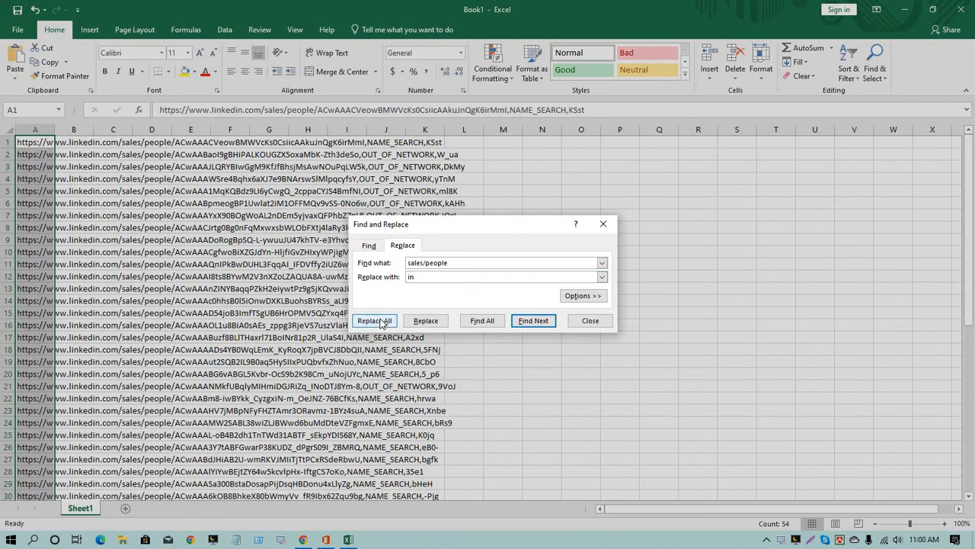
click(380, 321)
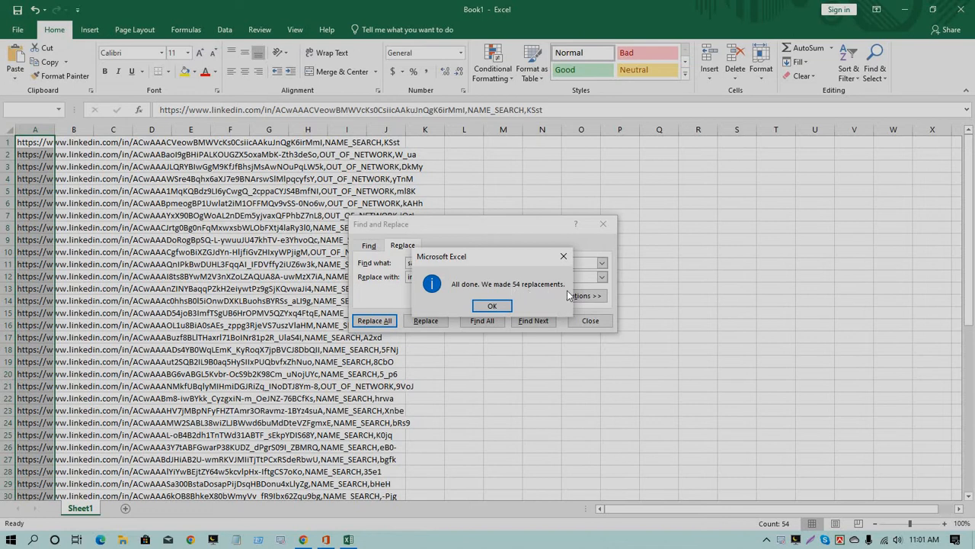
click(493, 306)
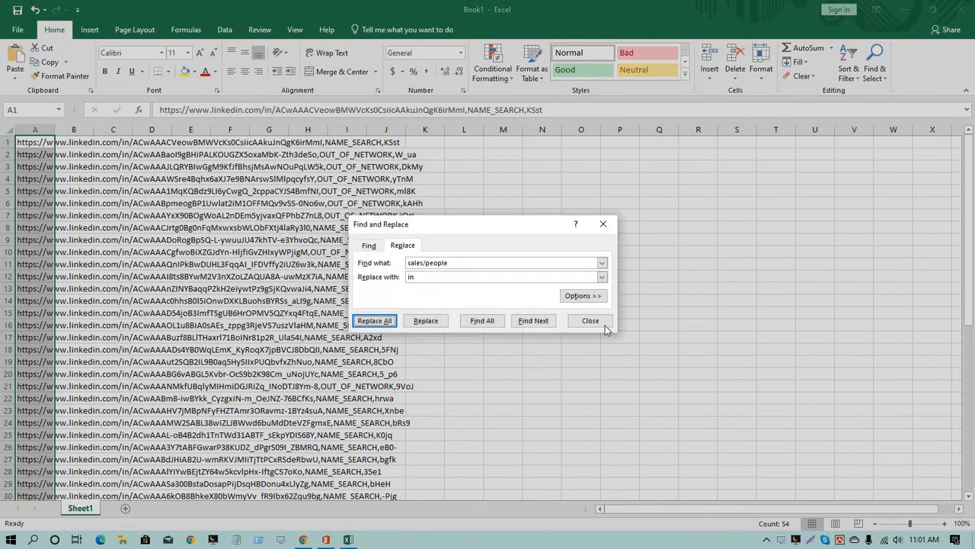
key(Escape)
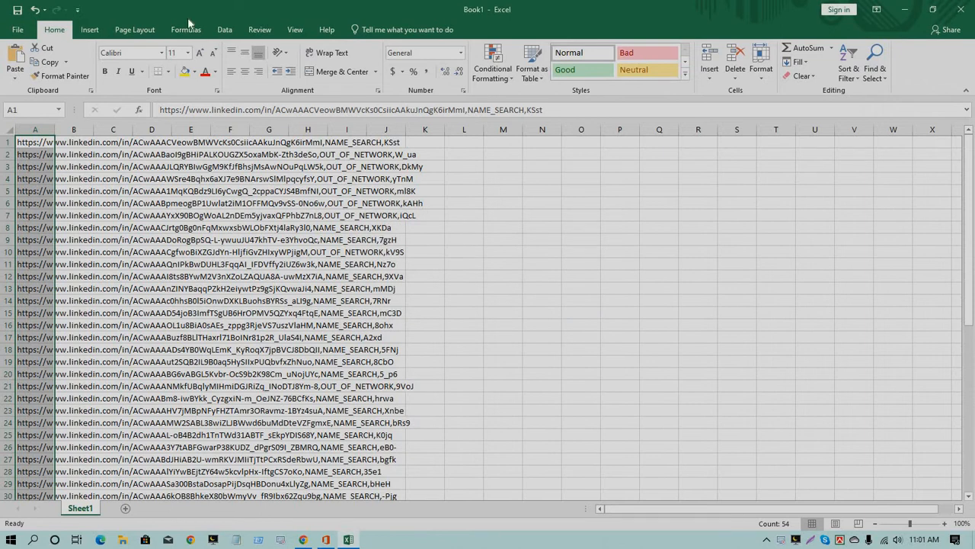
Split the column A links with Text to Columns as delimited data, adding Comma as a delimiter
click(225, 30)
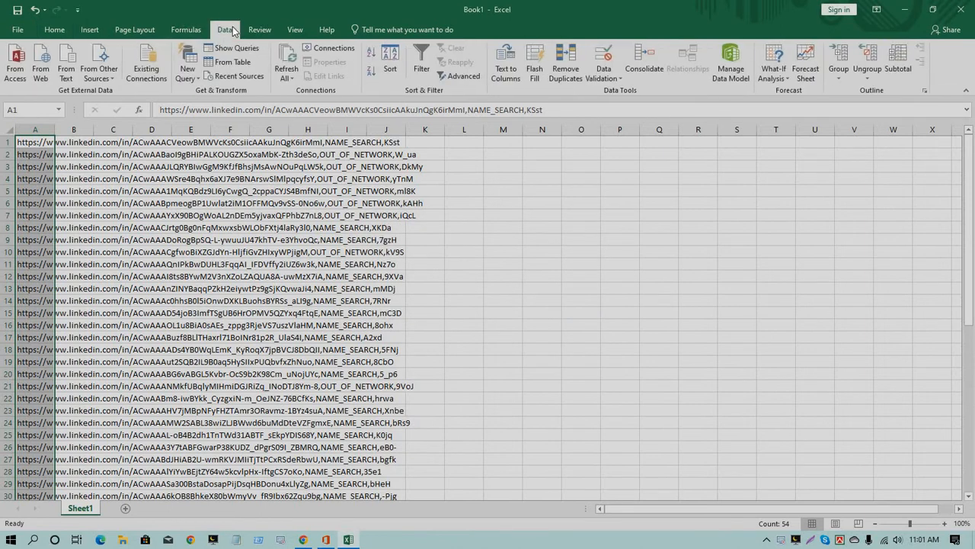
click(507, 74)
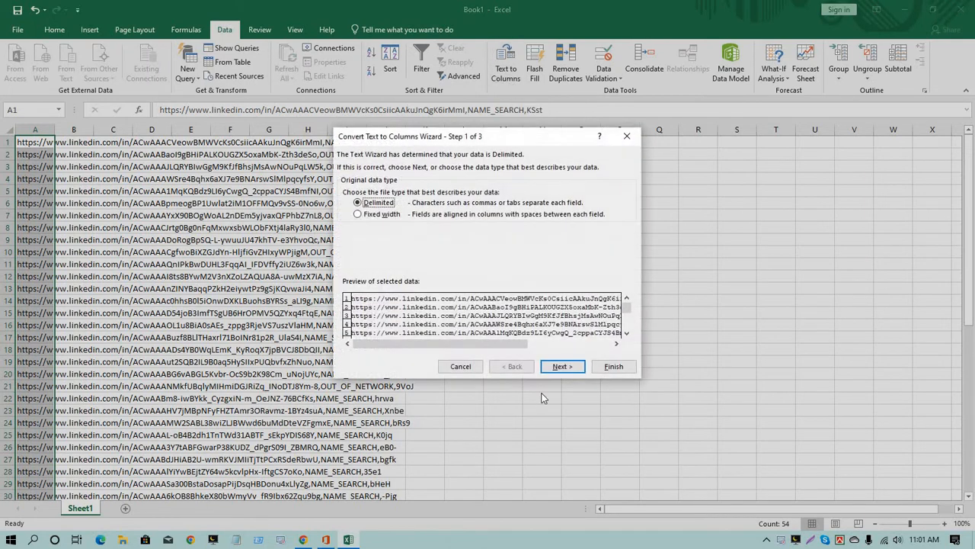
click(560, 368)
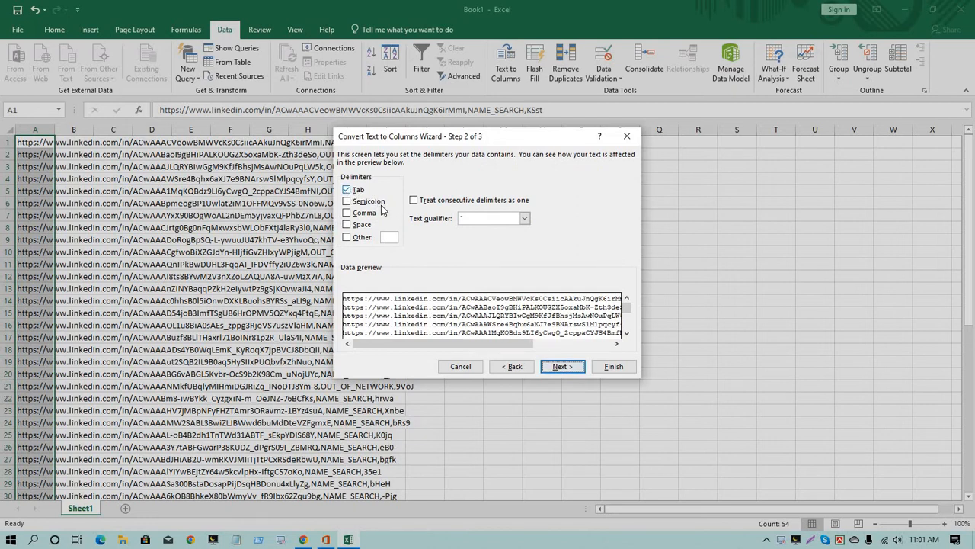
click(347, 214)
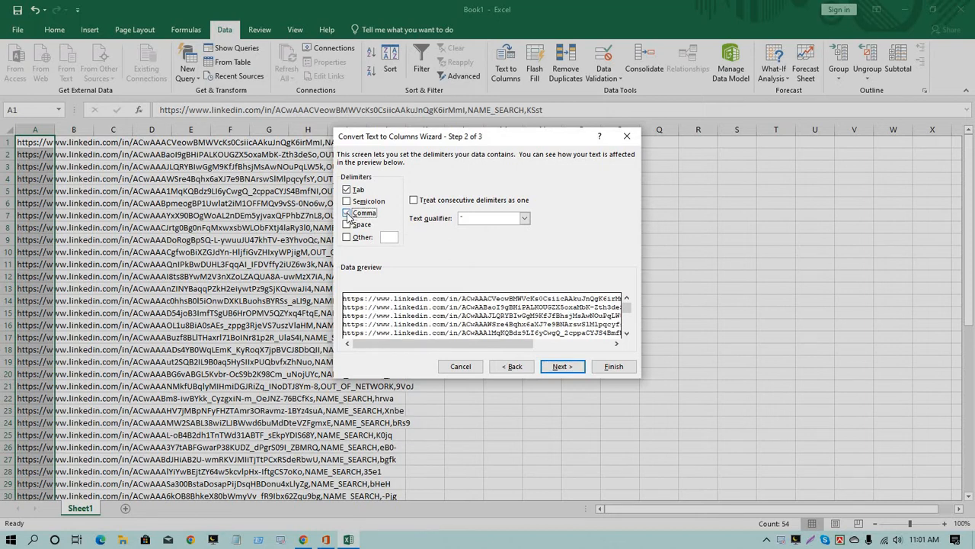
click(562, 367)
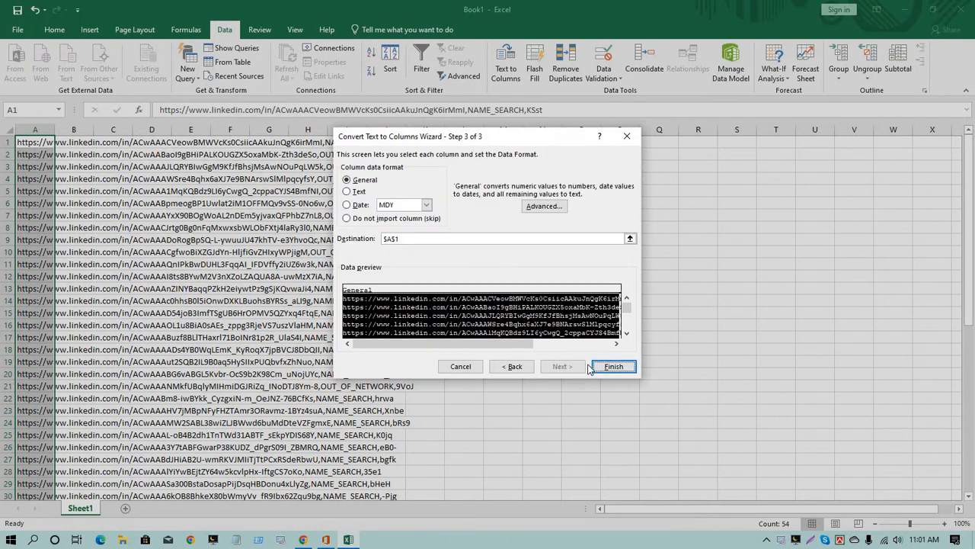
click(614, 367)
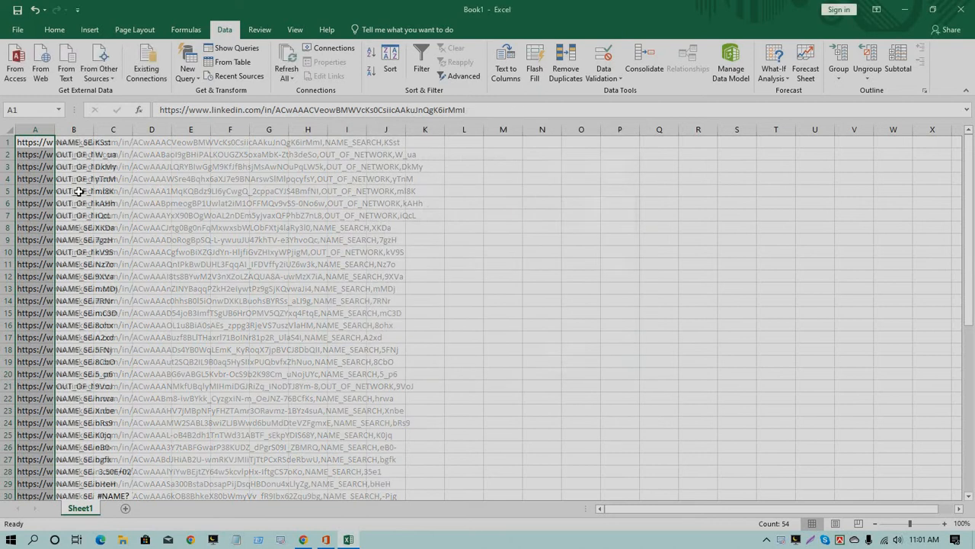
Copy the converted links in Excel's column A, paste them at I2 in the stem inc Google Sheet, and clip their overflowing text
right_click(35, 184)
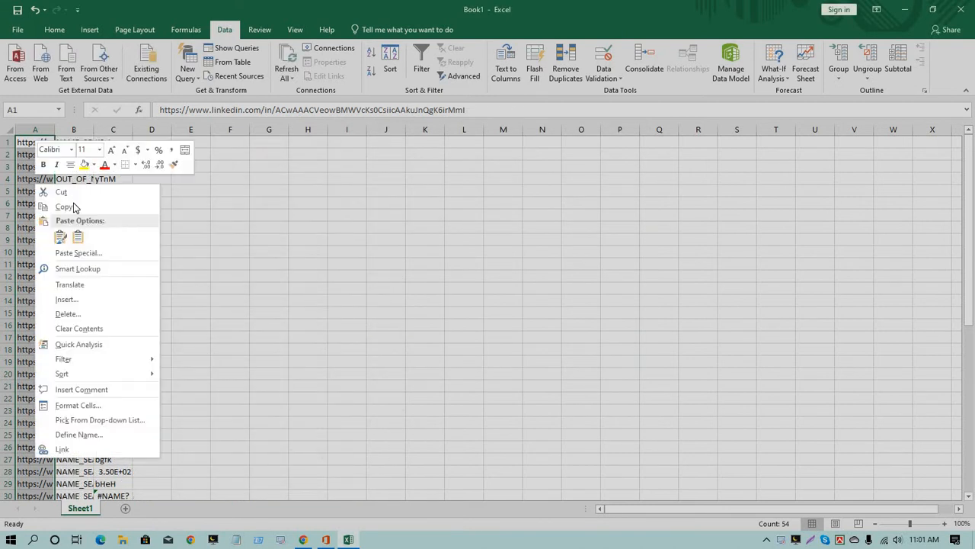
click(303, 540)
scroll(546, 349, up, 10)
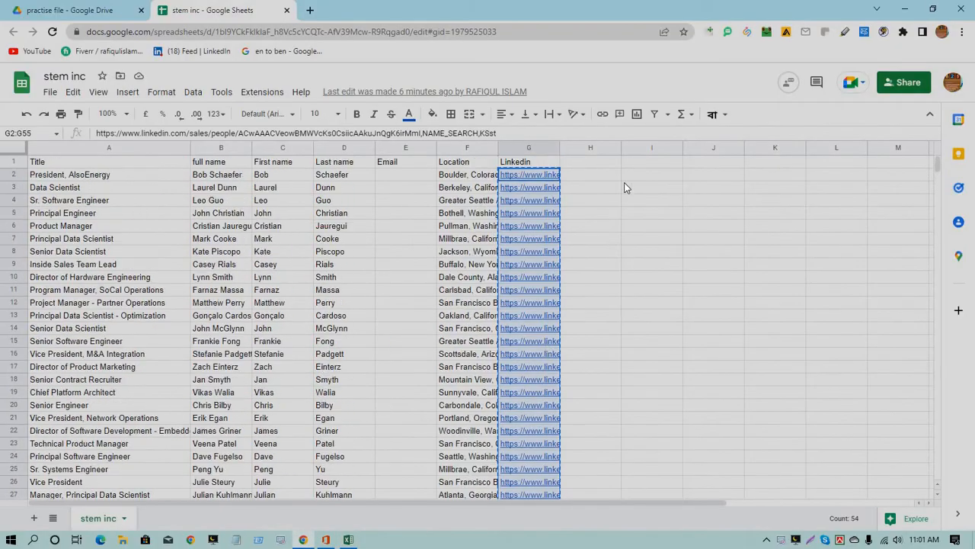
click(642, 173)
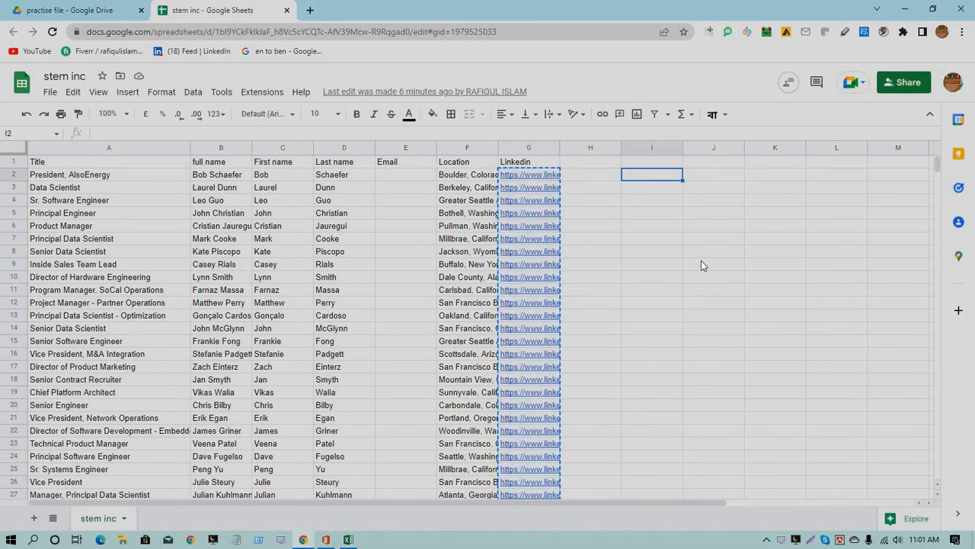
right_click(644, 173)
click(675, 223)
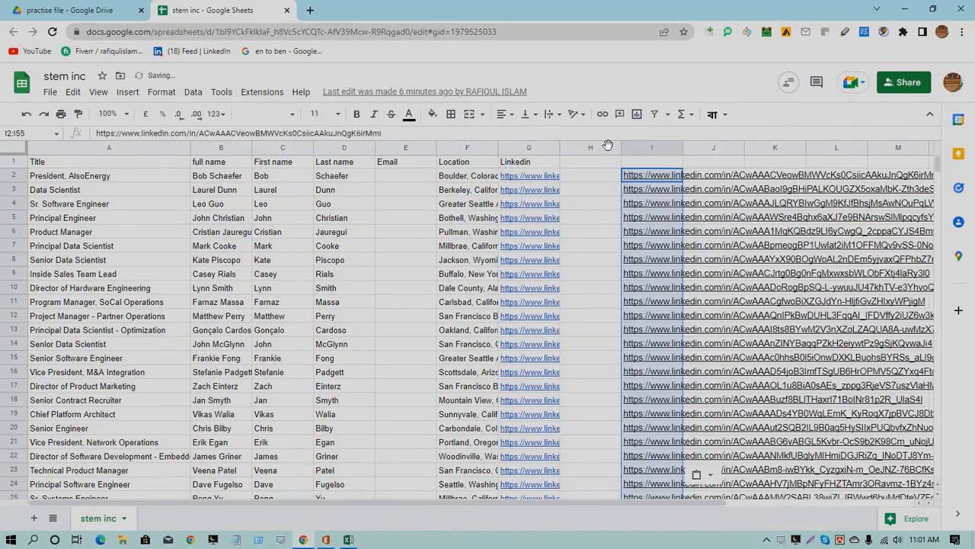
click(558, 115)
click(573, 136)
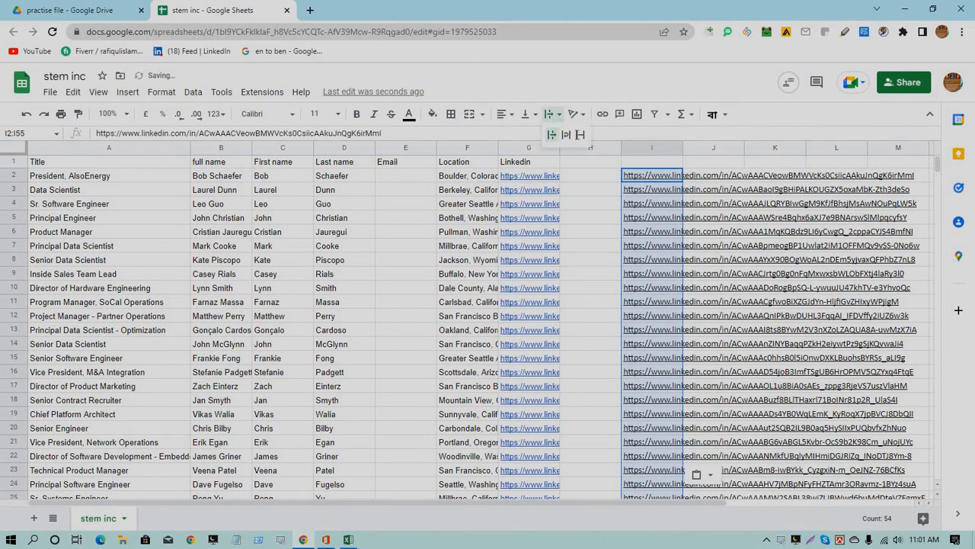
Open the converted link in I2 to check the LinkedIn page it leads to, and return to the stem inc sheet
click(644, 176)
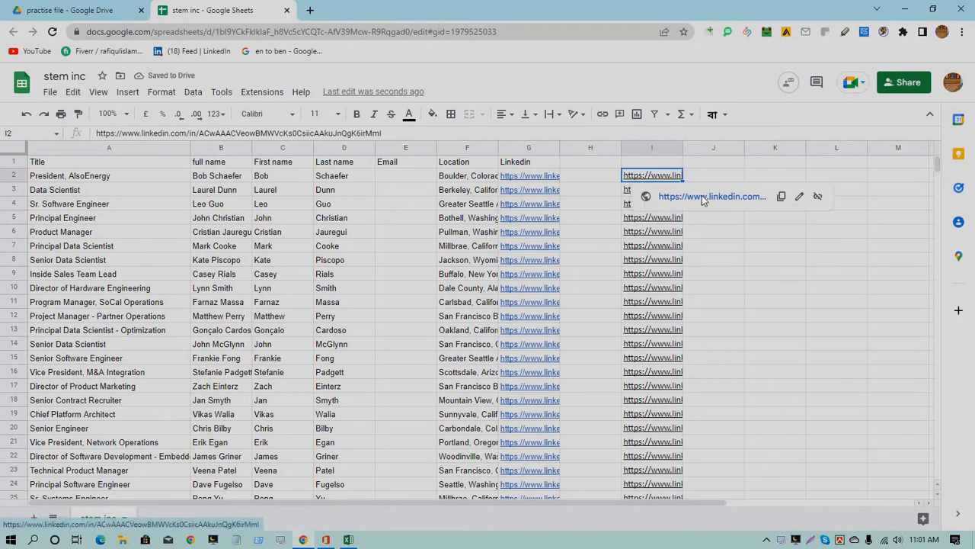
click(701, 198)
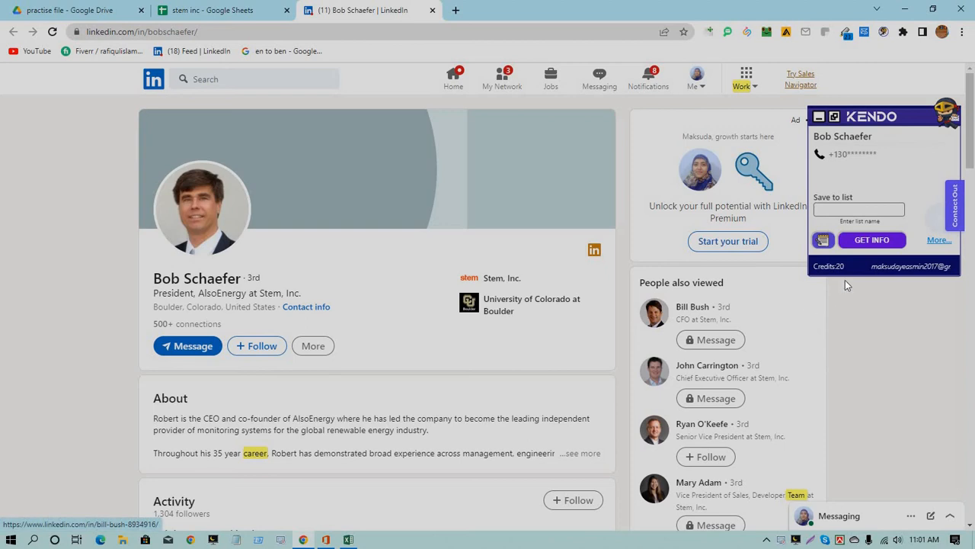
click(195, 9)
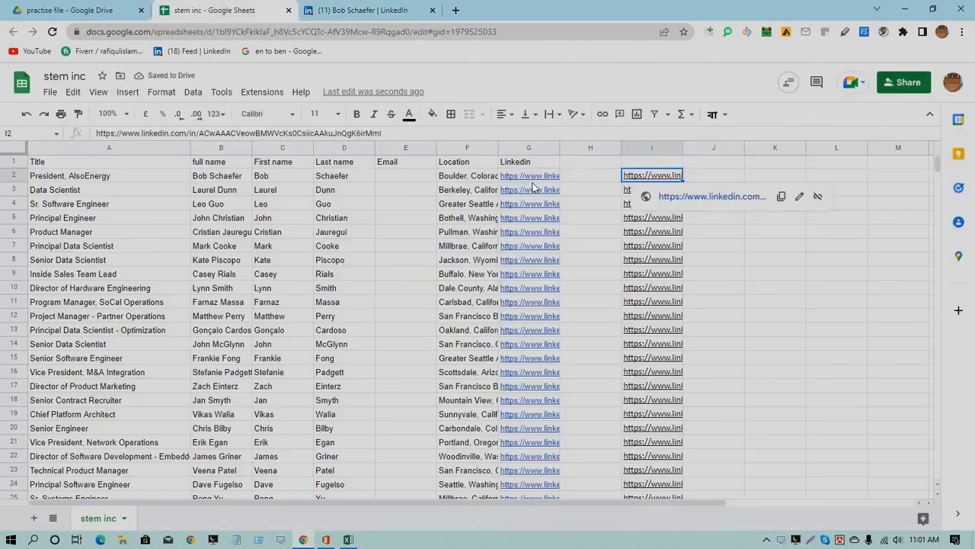
Open the original Sales Navigator link in G2 for comparison, and return to the stem inc sheet
click(532, 176)
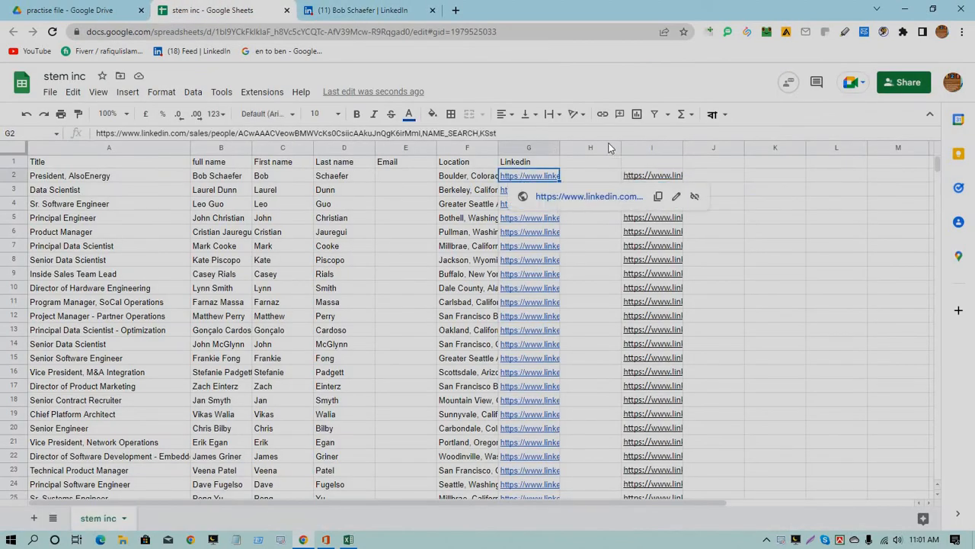
click(582, 199)
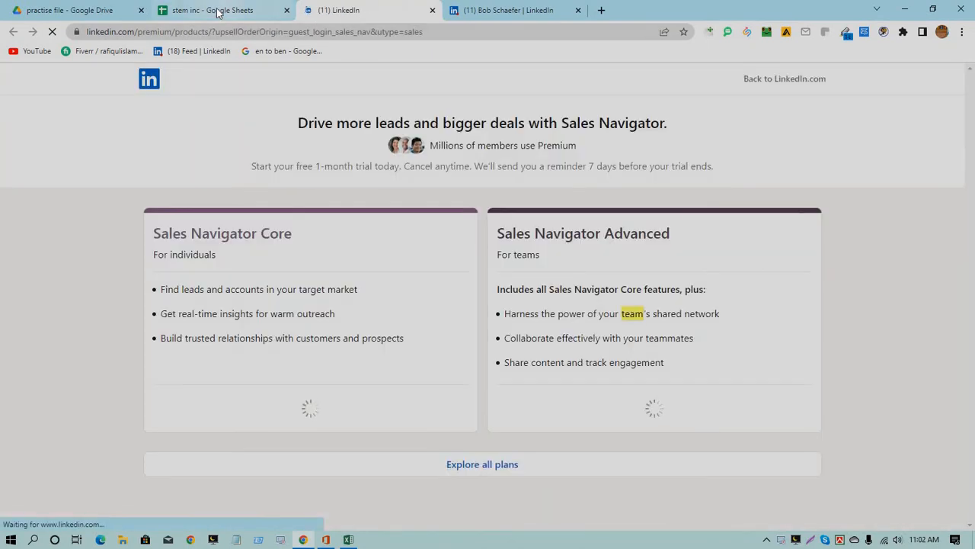
click(217, 11)
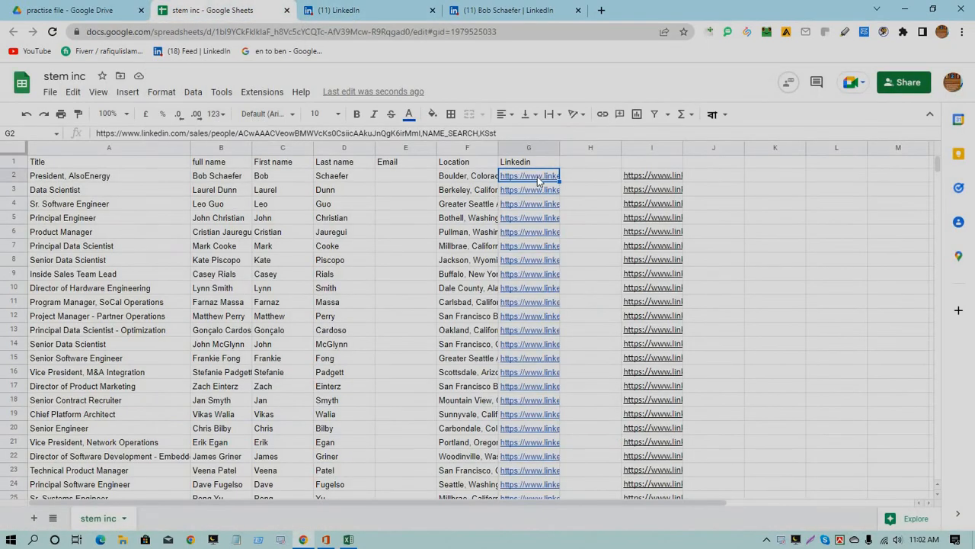
Select the converted link in I2 and compare its already open LinkedIn profile page with the sheet's row 2
click(653, 178)
click(503, 15)
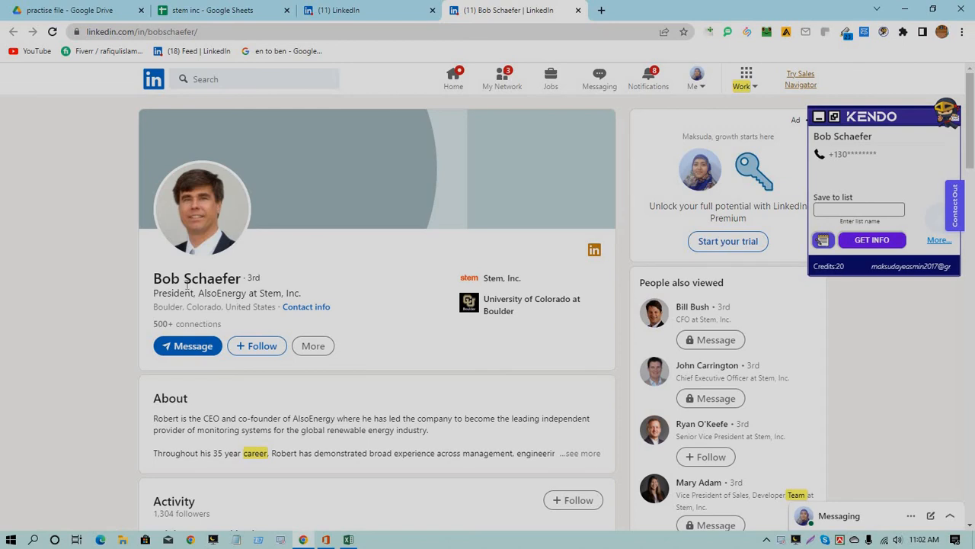
click(211, 10)
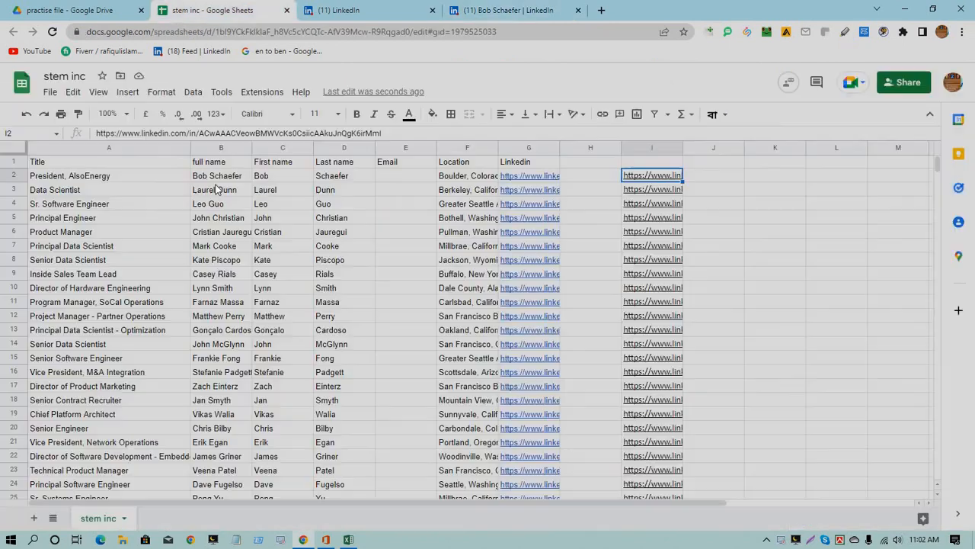
click(782, 532)
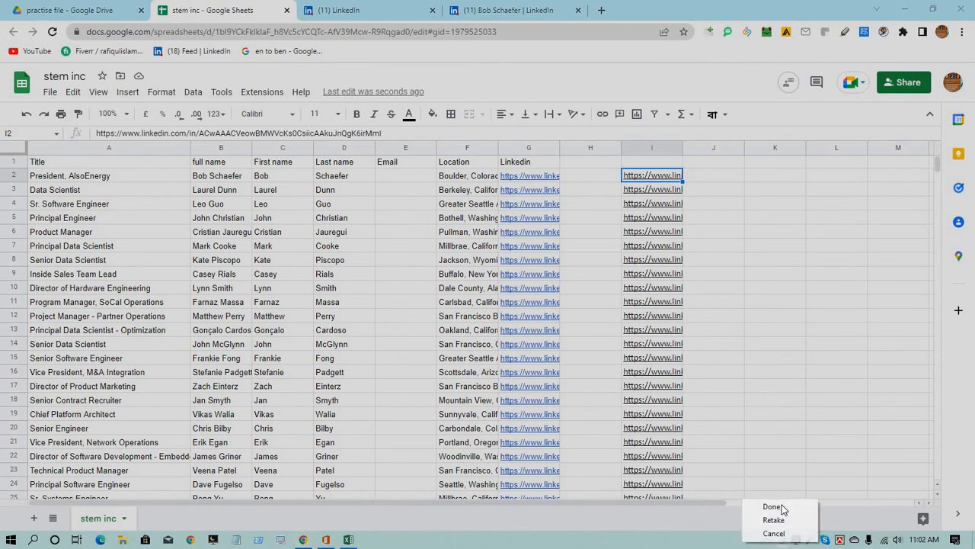